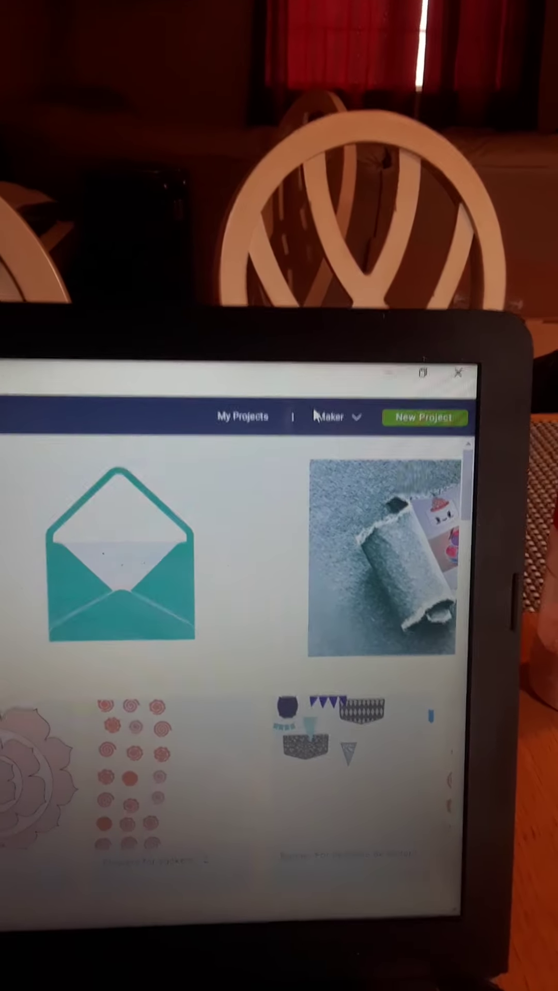
Step: Open the machine type list and advance the ready-to-make row to its next project cards
left_click(317, 417)
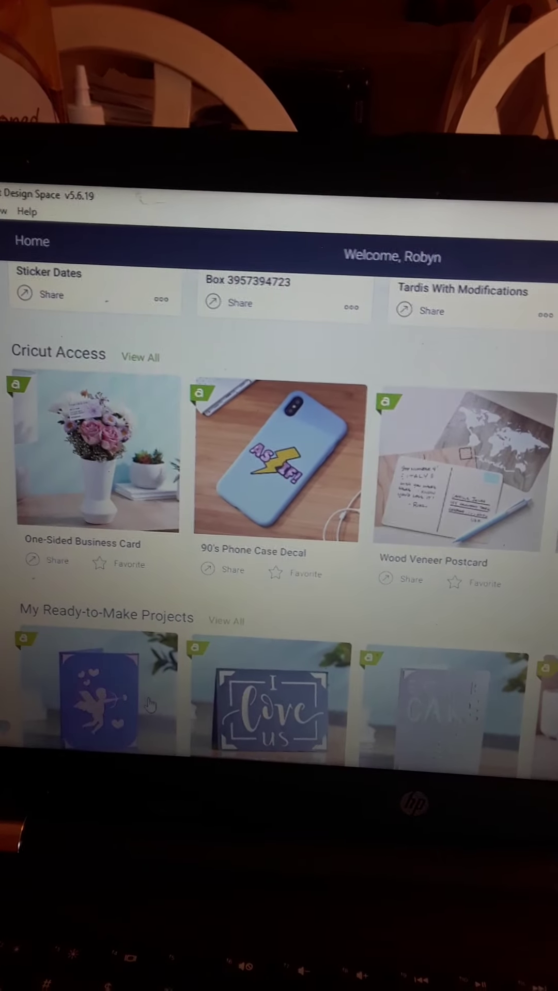
scroll(152, 701, "down", 3)
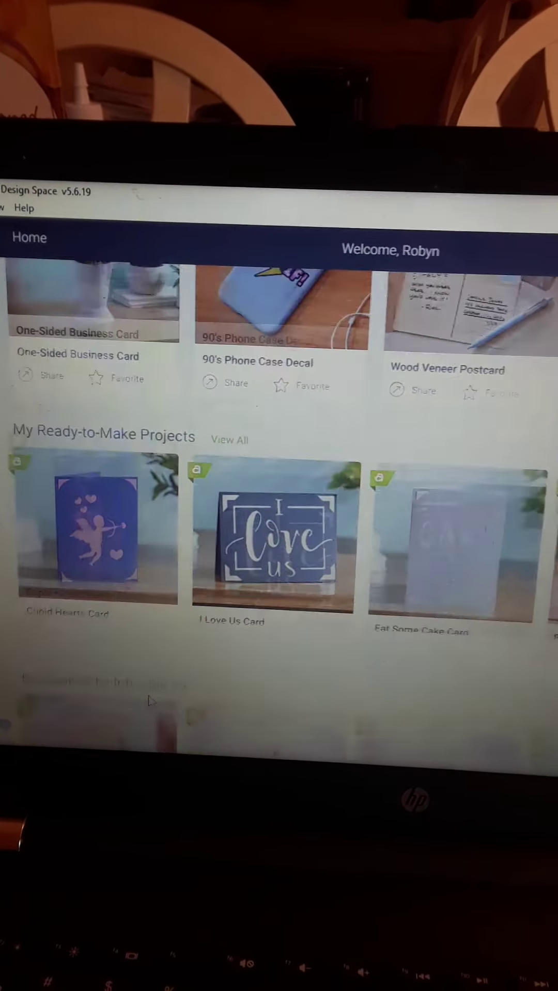
scroll(150, 701, "down", 3)
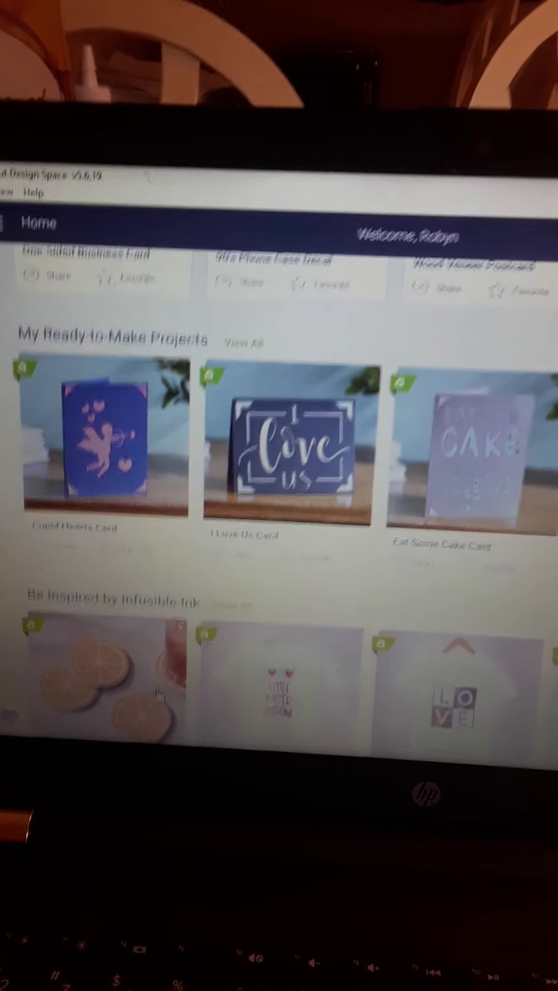
scroll(159, 697, "up", 1)
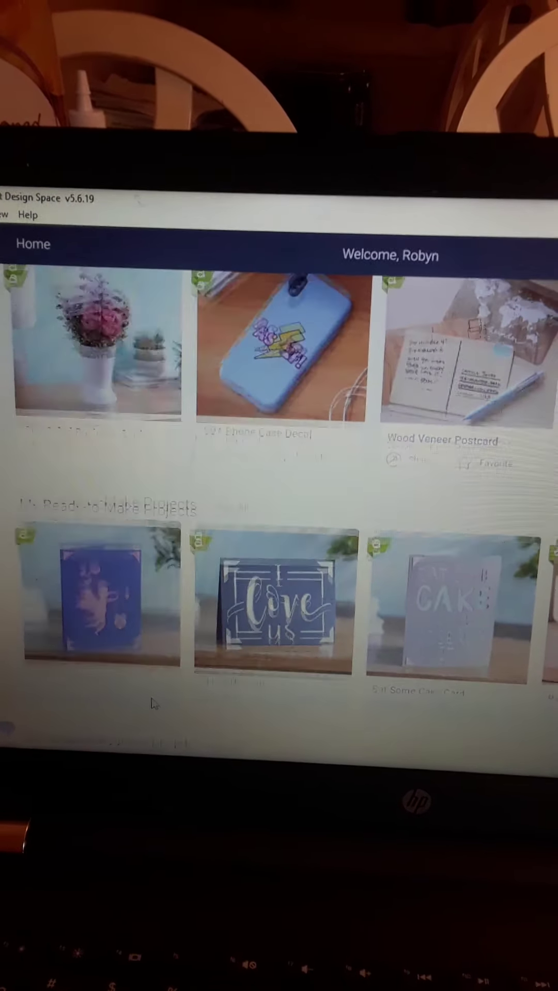
scroll(151, 701, "up", 4)
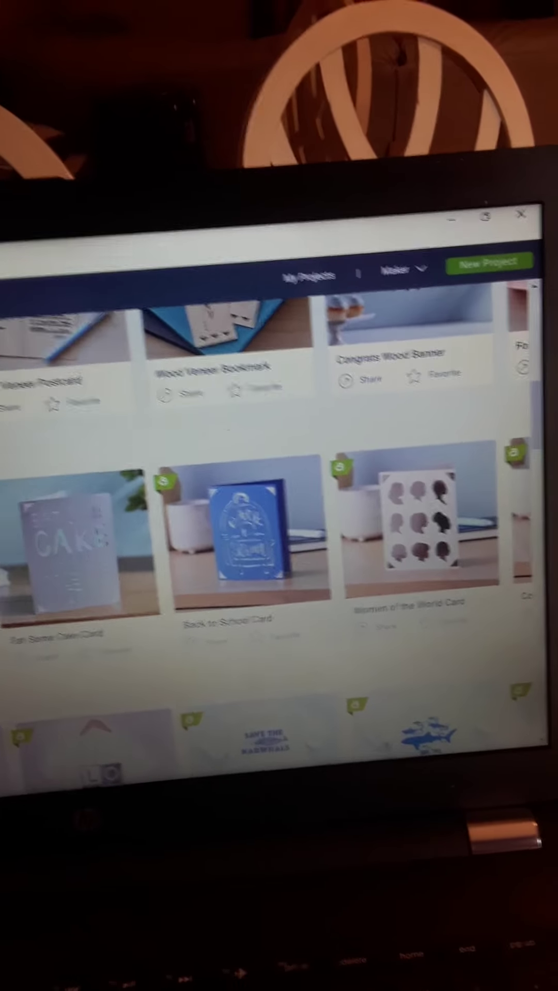
mouse_move(279, 605)
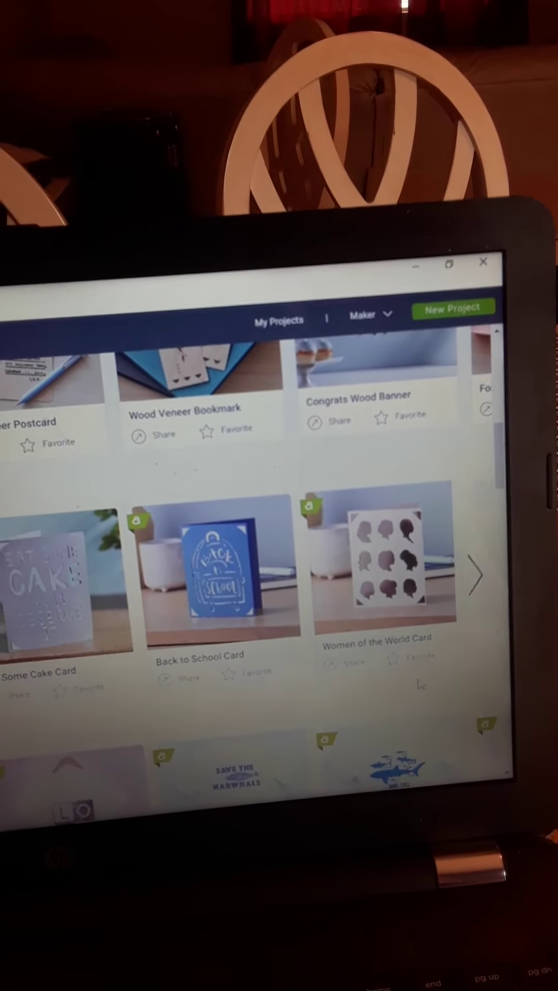
left_click(459, 617)
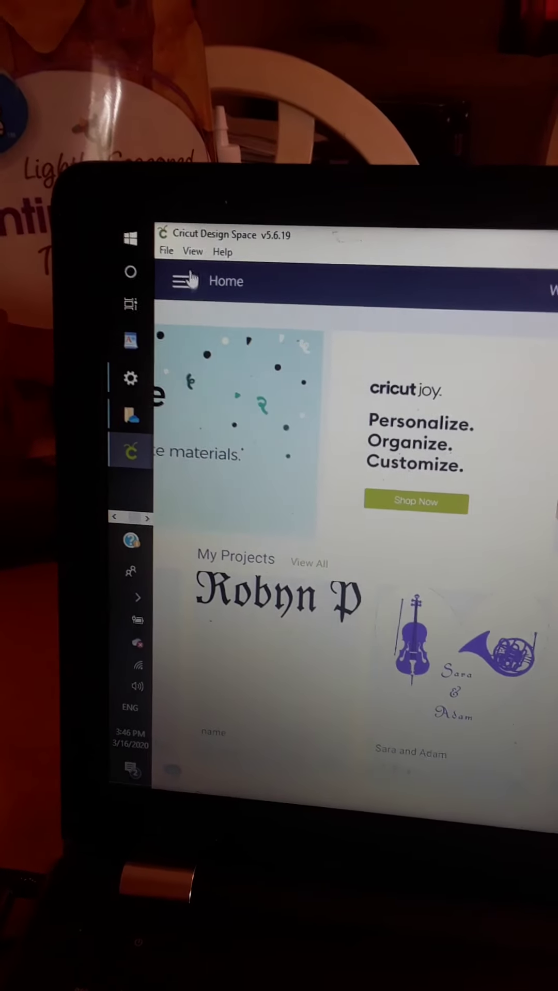
Step: Open and close the side menu, then show earlier My Projects designs like Photo Booth Cutouts
left_click(171, 273)
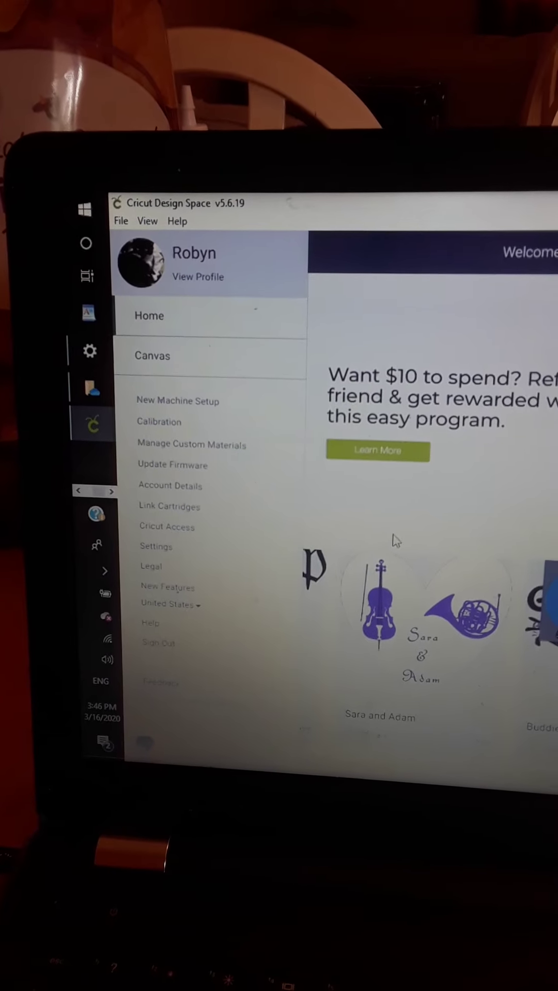
left_click(388, 534)
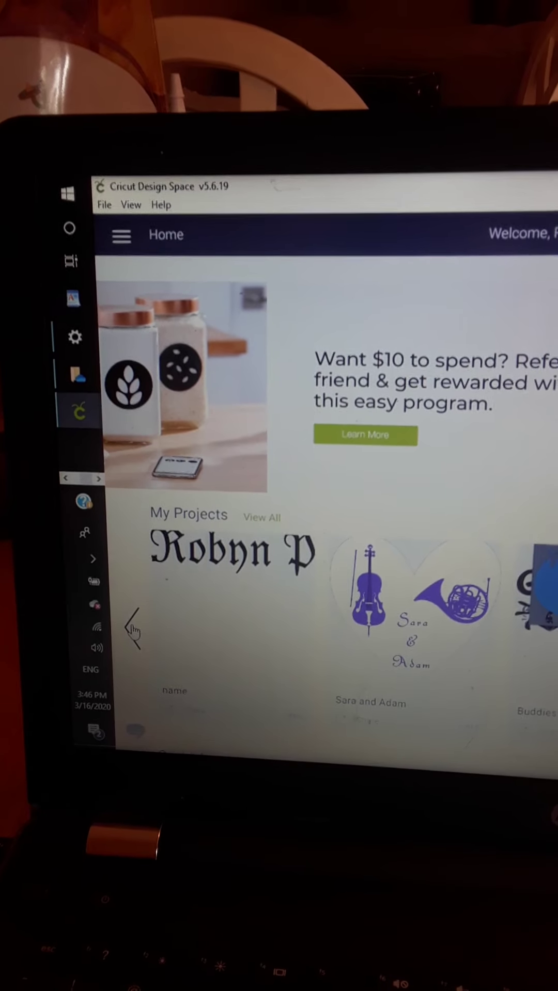
left_click(138, 633)
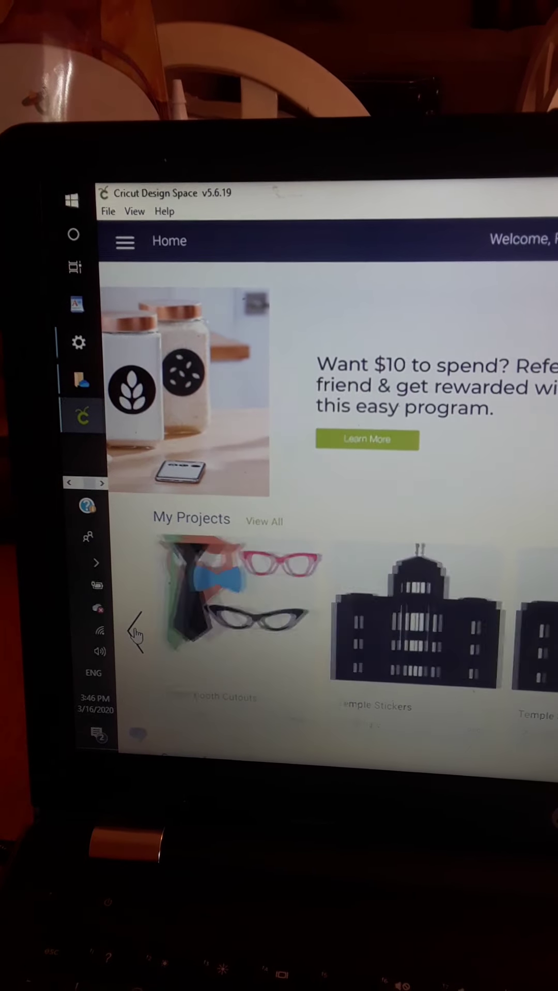